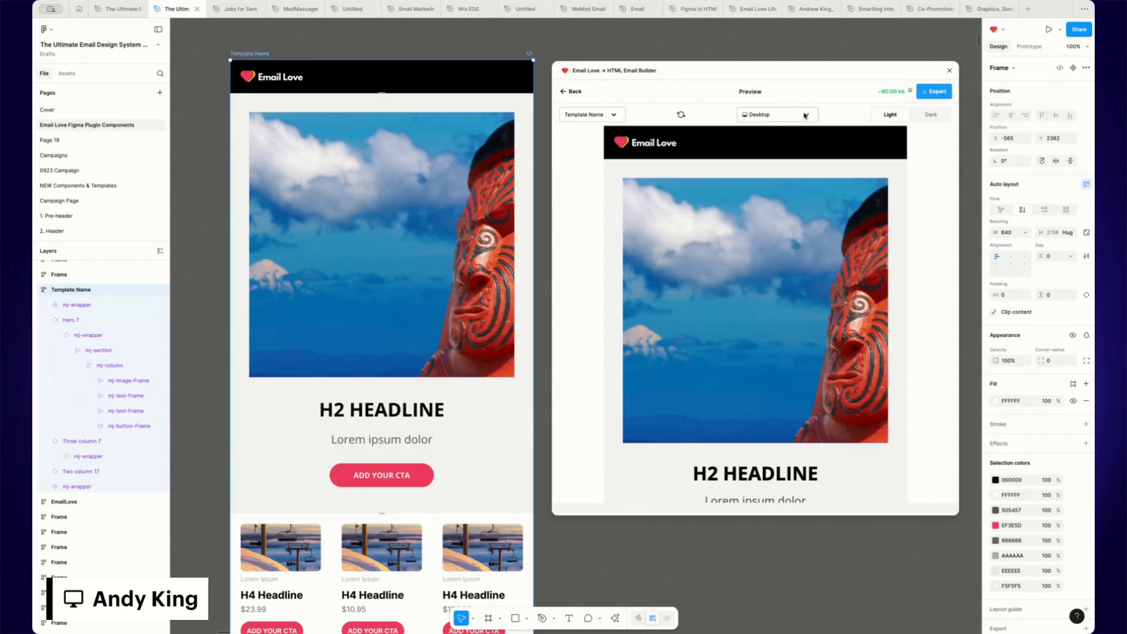
Step: Switch the plugin preview to the iPhone 14 Pro Max device and scroll through the email
left_click(804, 116)
left_click(768, 151)
scroll(704, 216, "down", 2)
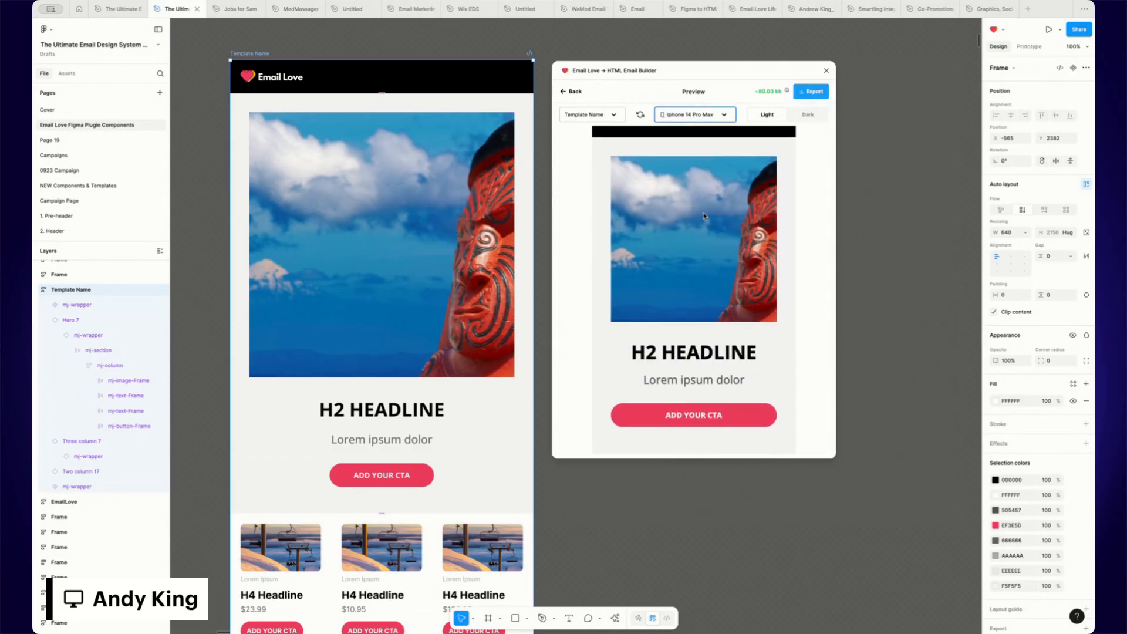
scroll(704, 216, "down", 5)
scroll(704, 217, "up", 5)
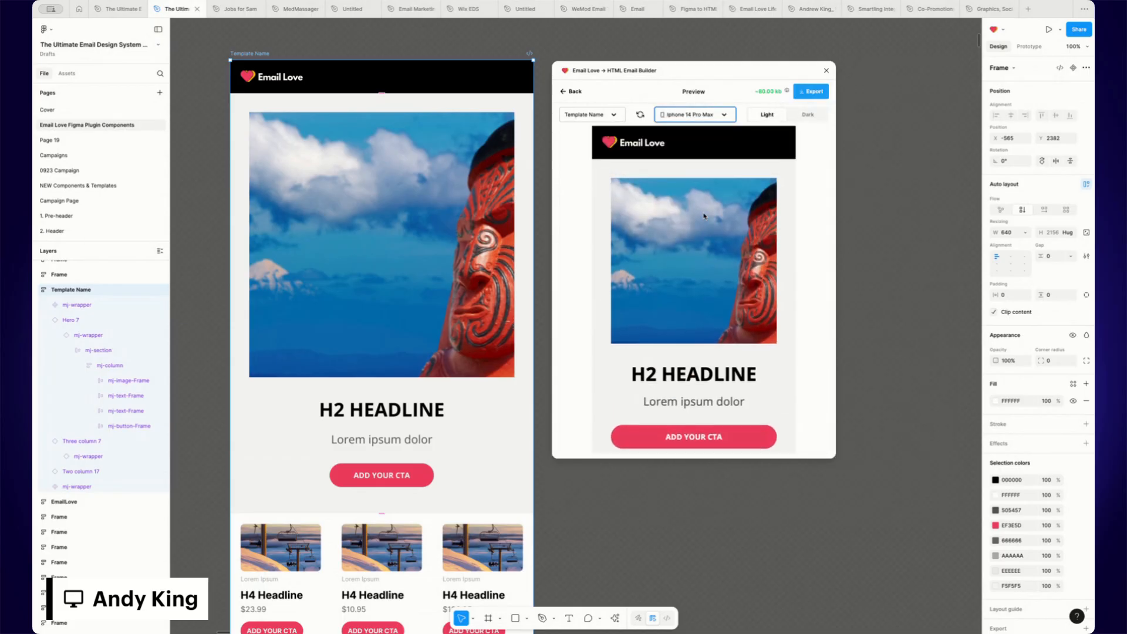
Step: Switch the preview to dark mode and scroll through the email
left_click(808, 116)
scroll(706, 253, "down", 3)
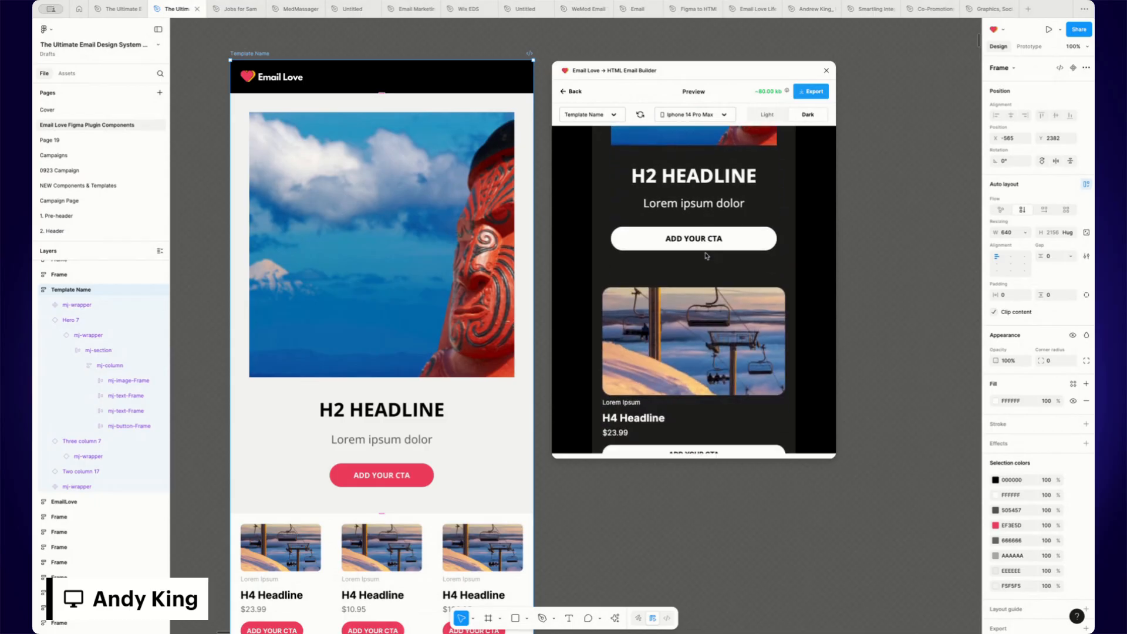
scroll(706, 255, "down", 2)
scroll(706, 255, "up", 5)
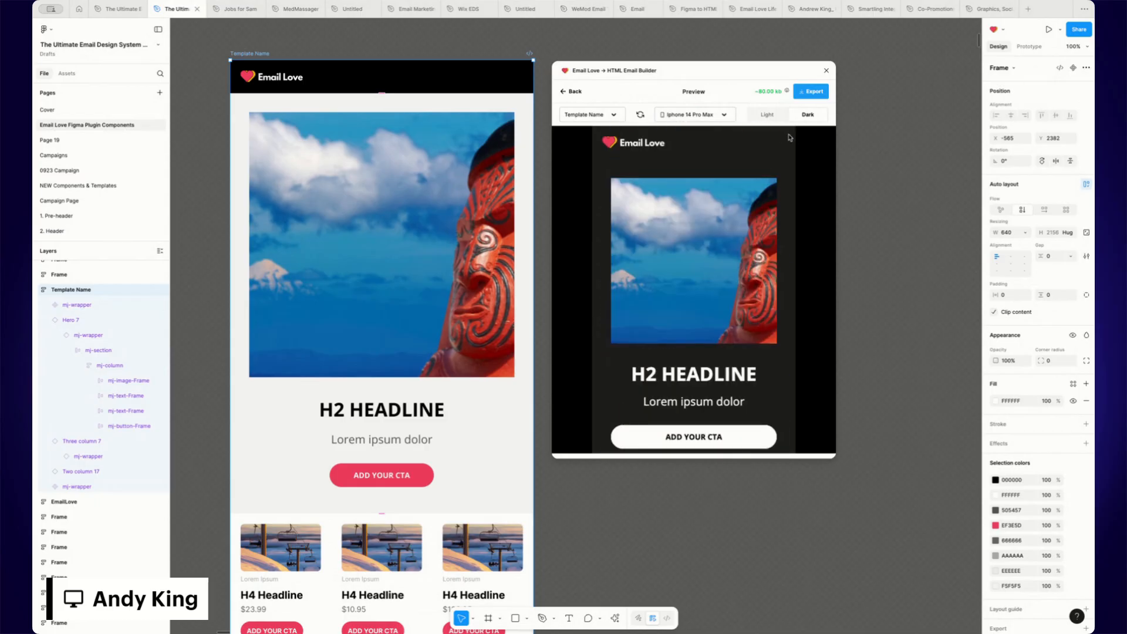
Step: Open the export options and set the export format to Loops
left_click(813, 93)
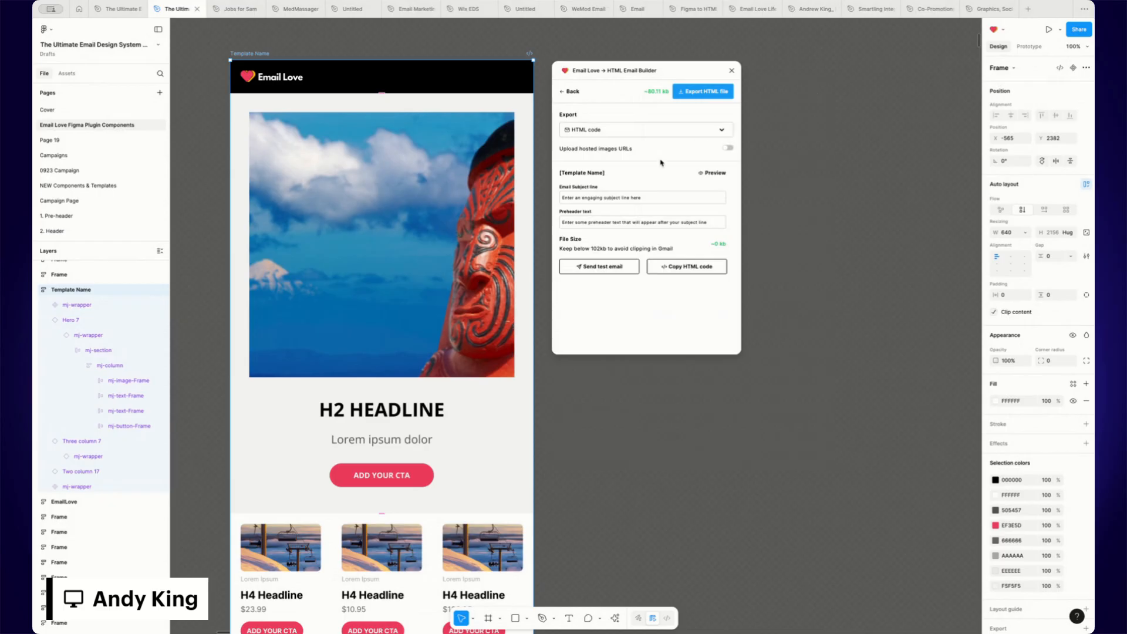
left_click(691, 129)
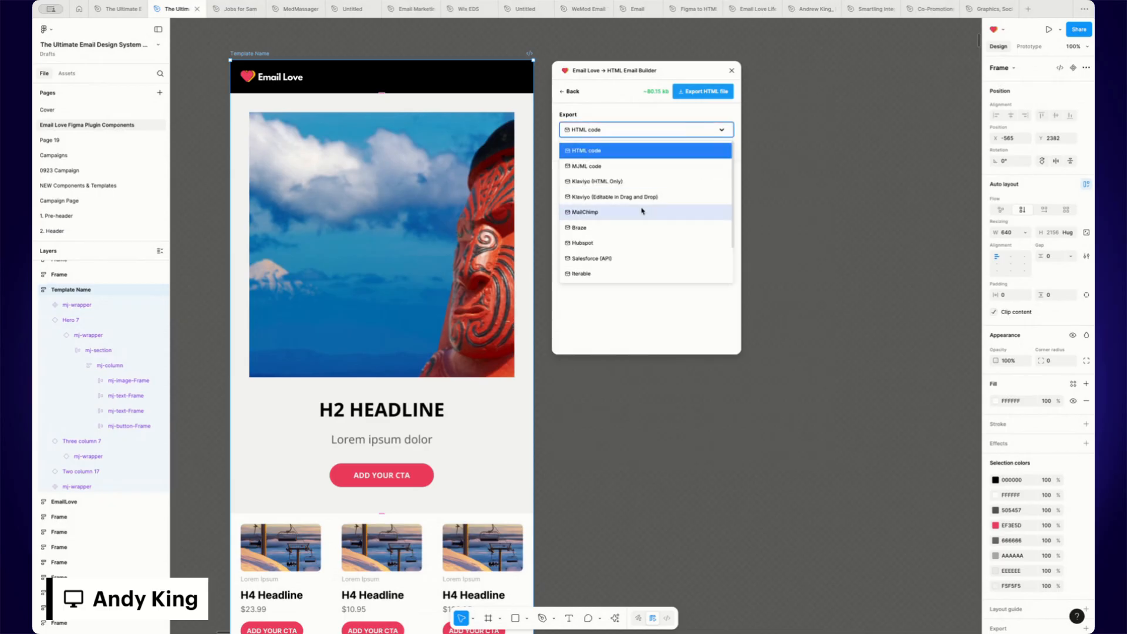
left_click(585, 243)
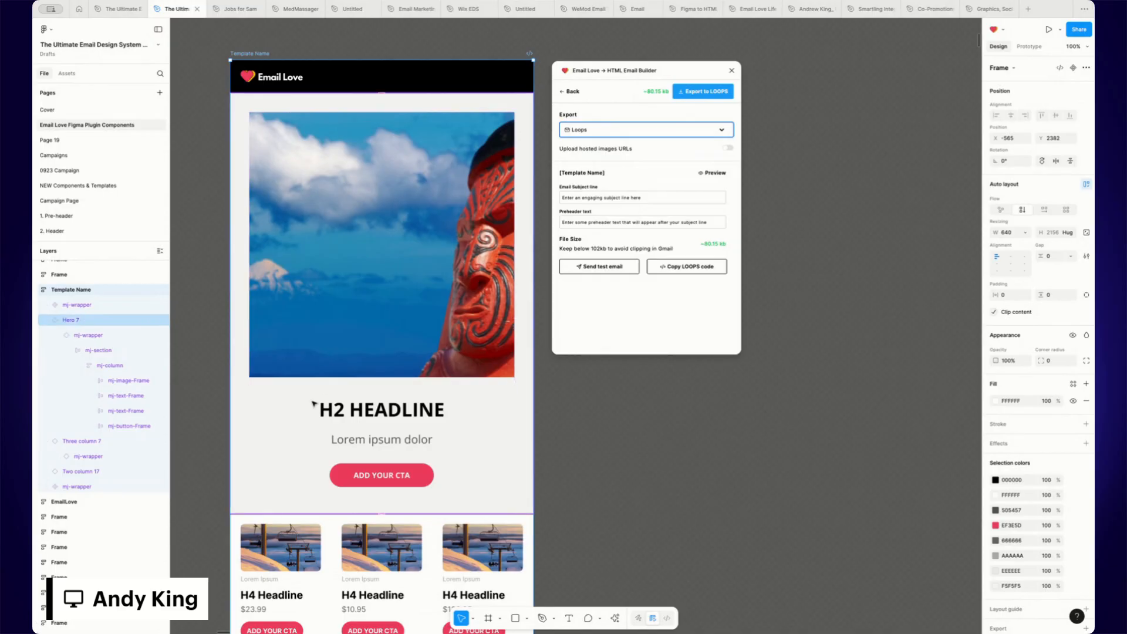
Step: Reselect the Template Name frame and export it to Loops, saving the zip file to the Desktop
left_click(101, 336)
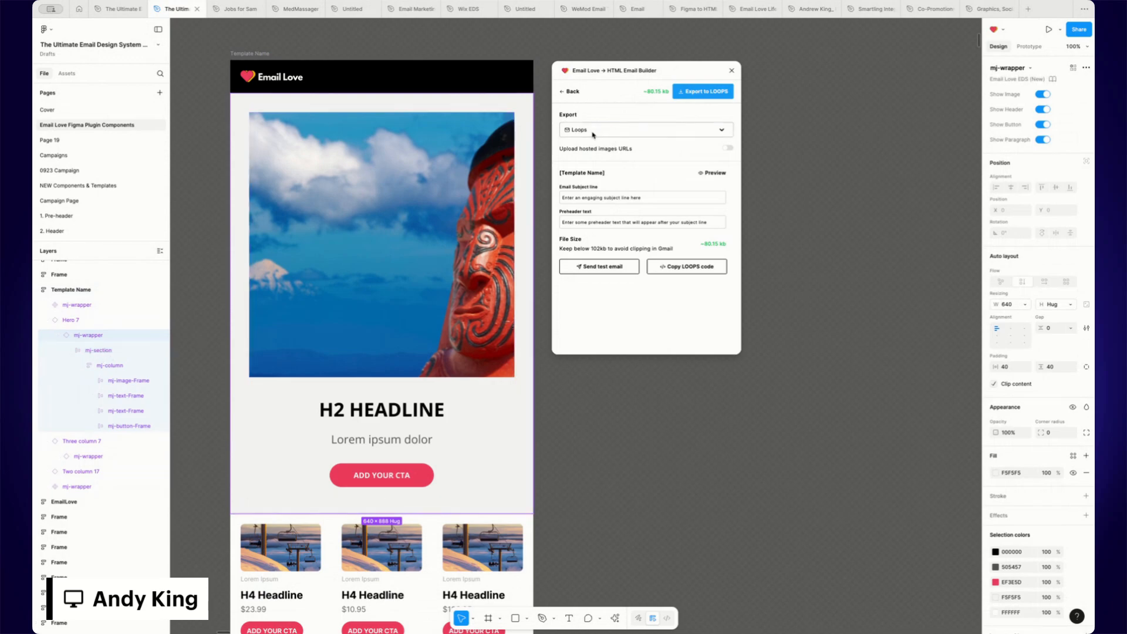
left_click(253, 54)
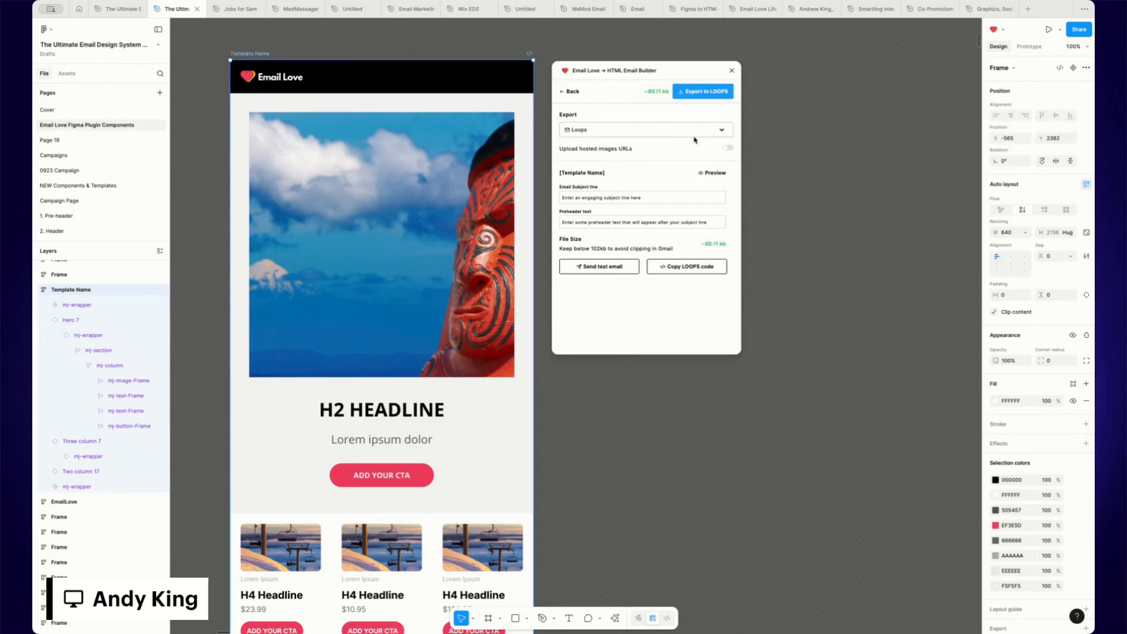
left_click(704, 92)
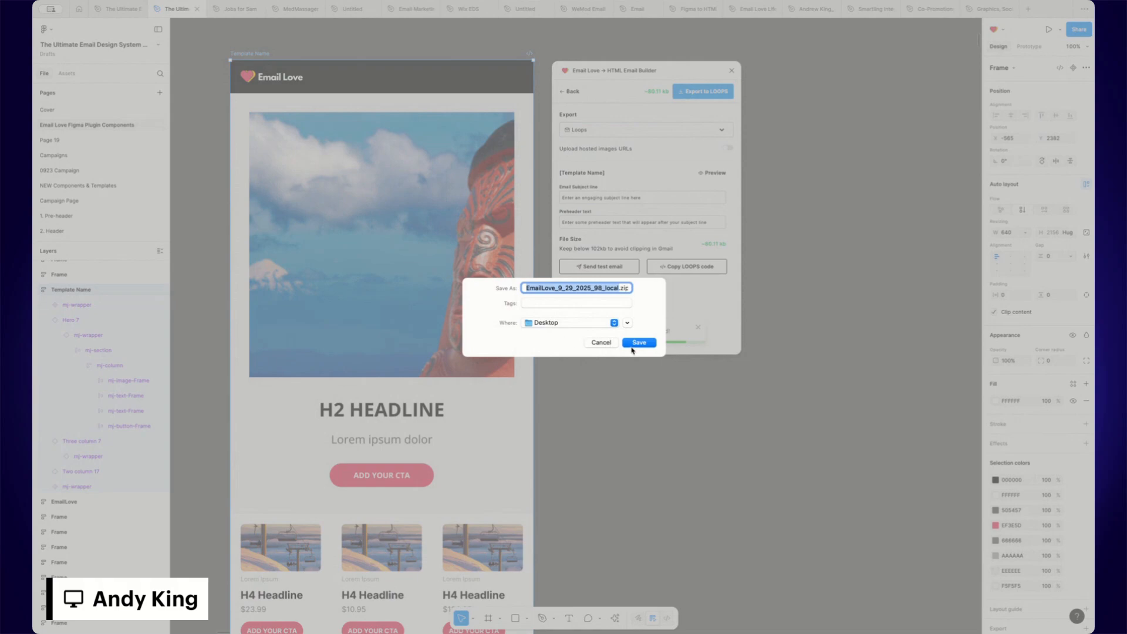
left_click(639, 342)
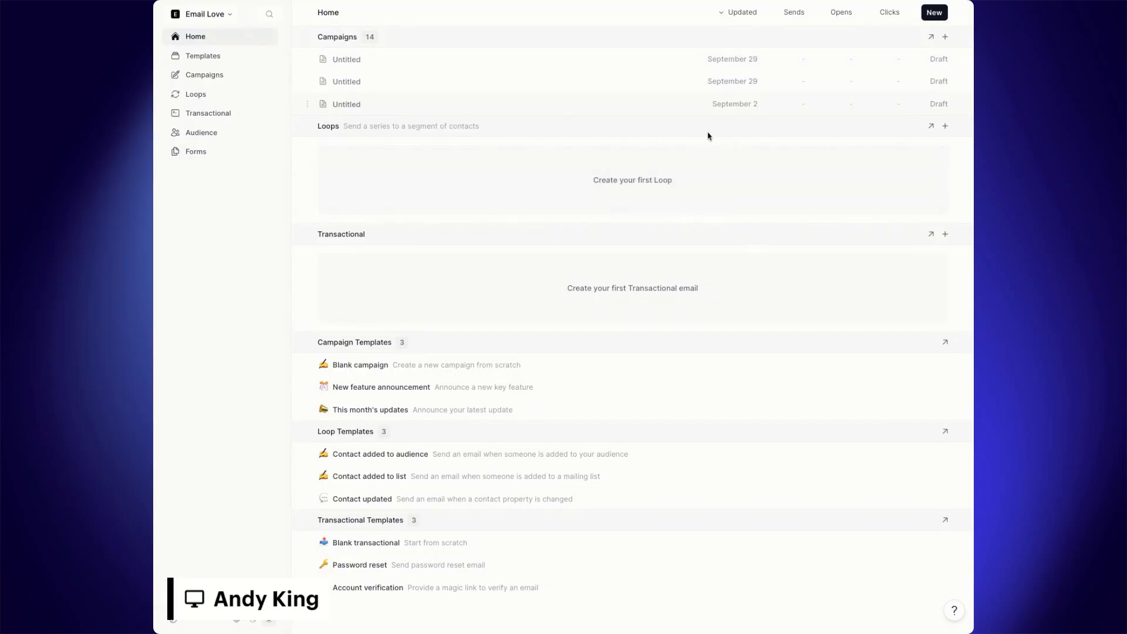
Step: Switch to Loops and start a new Campaign email
left_click(937, 13)
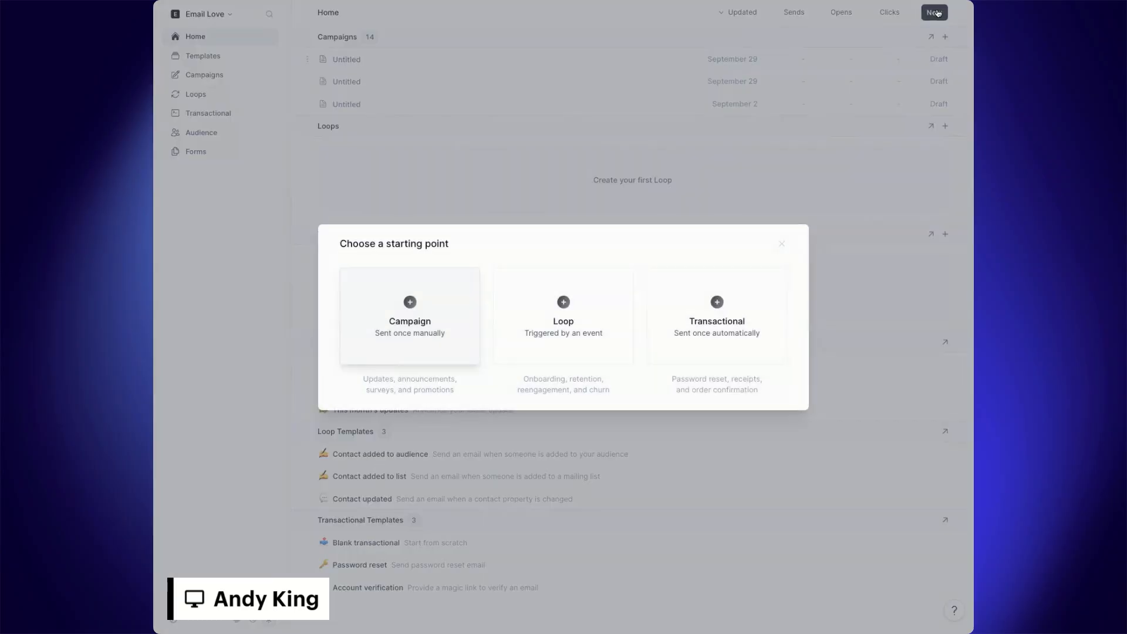
left_click(411, 302)
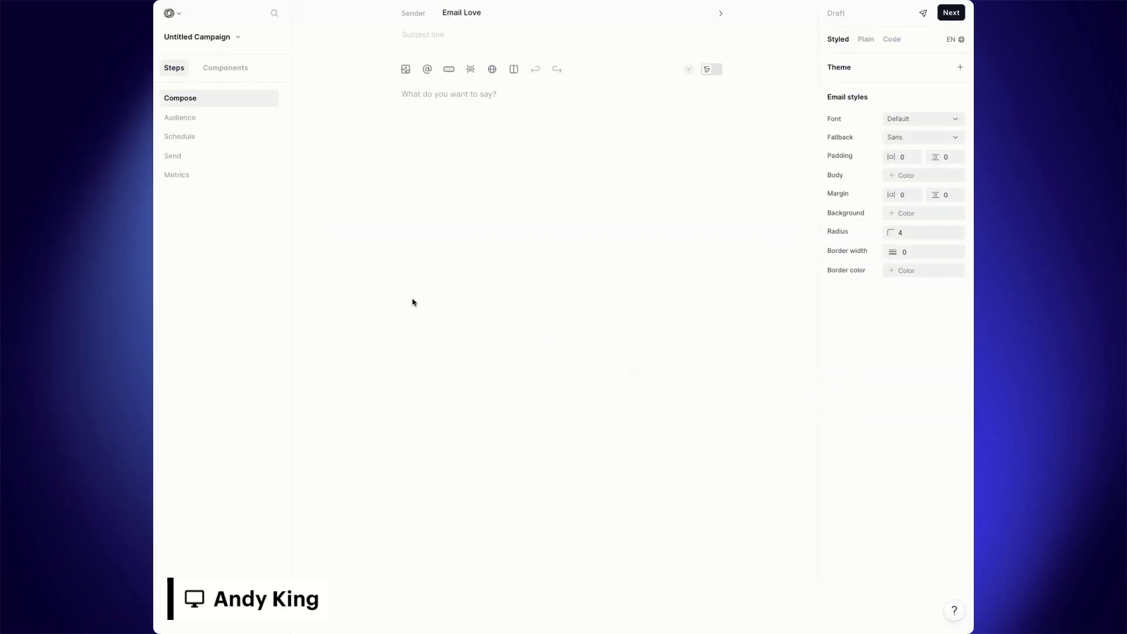
left_click(441, 100)
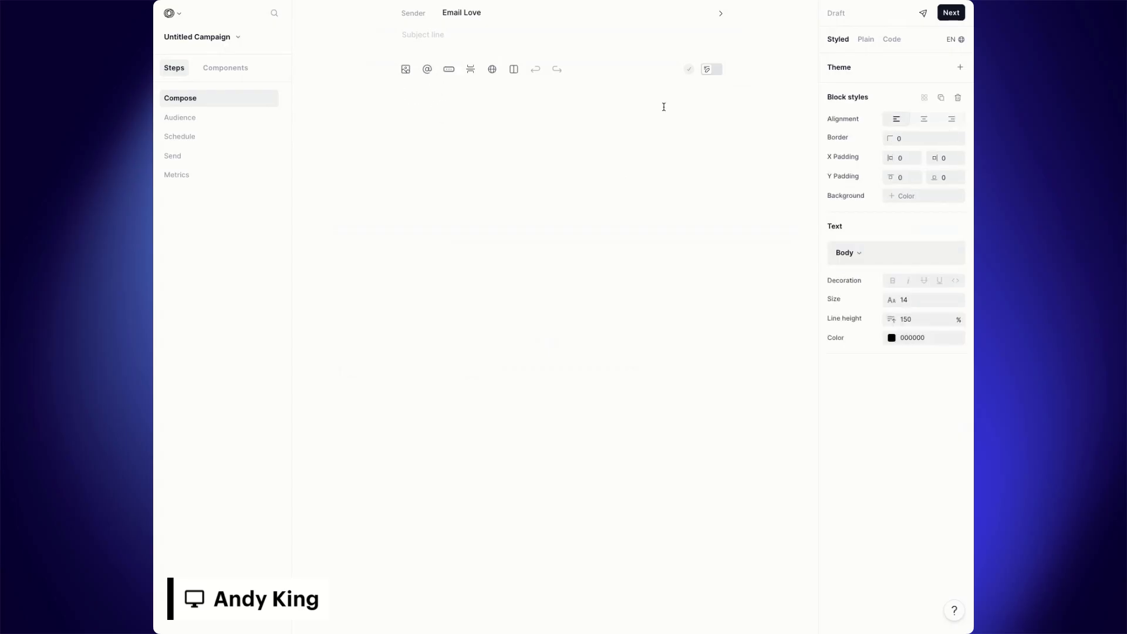
Step: Switch the campaign to the Code editor, upload EmailLove_9_29_2025_98_local.zip and scroll through its preview
left_click(891, 39)
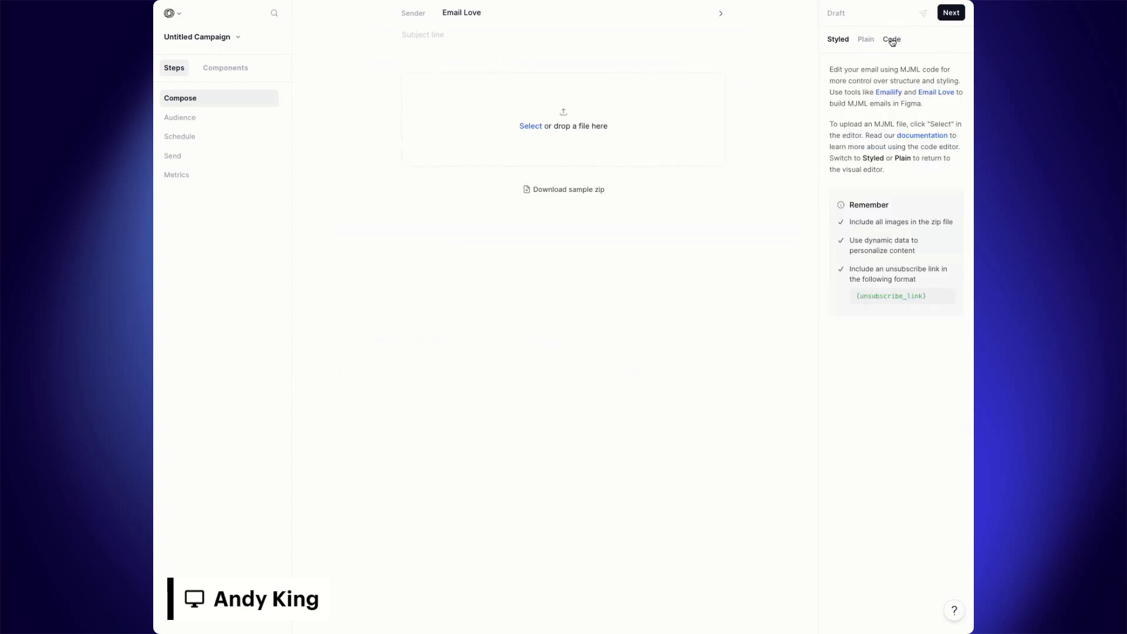
left_click(537, 127)
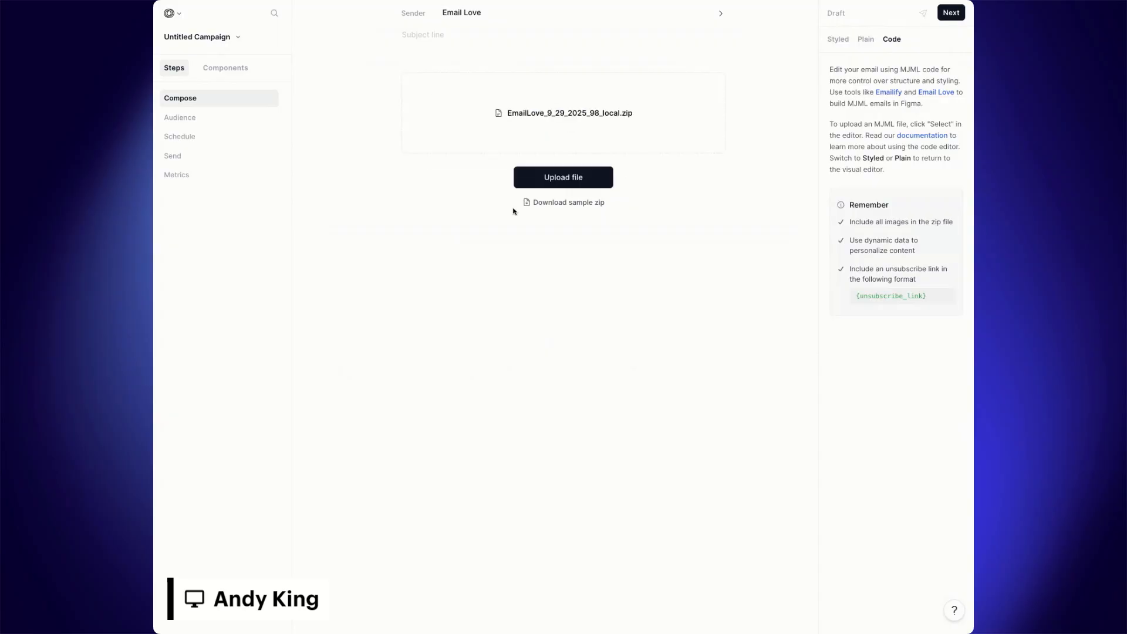
left_click(589, 175)
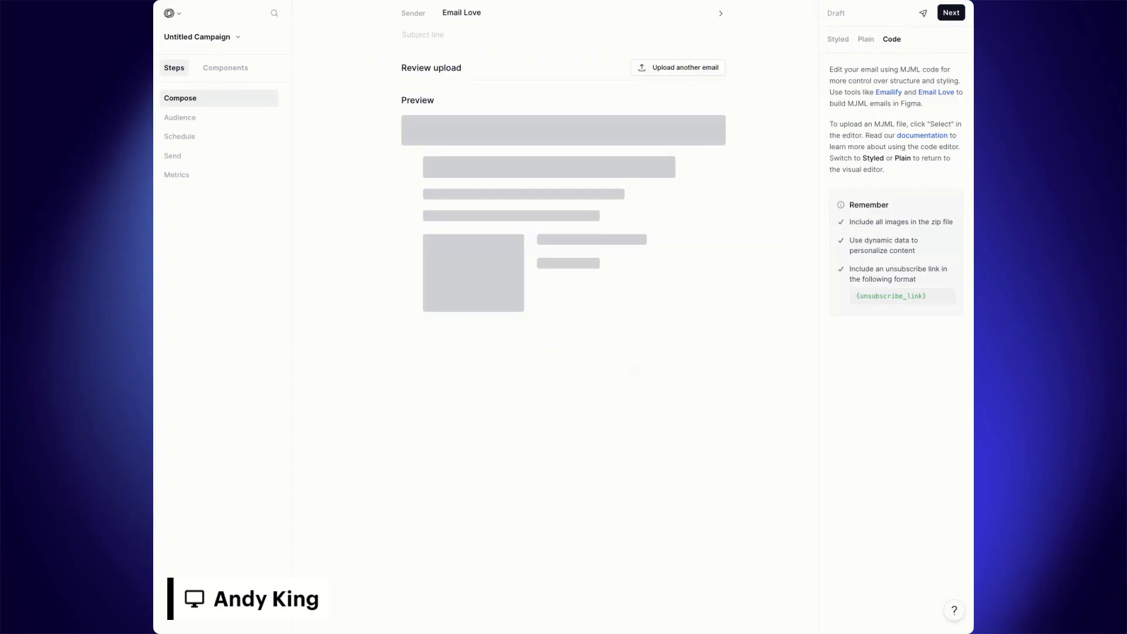
scroll(618, 213, "down", 6)
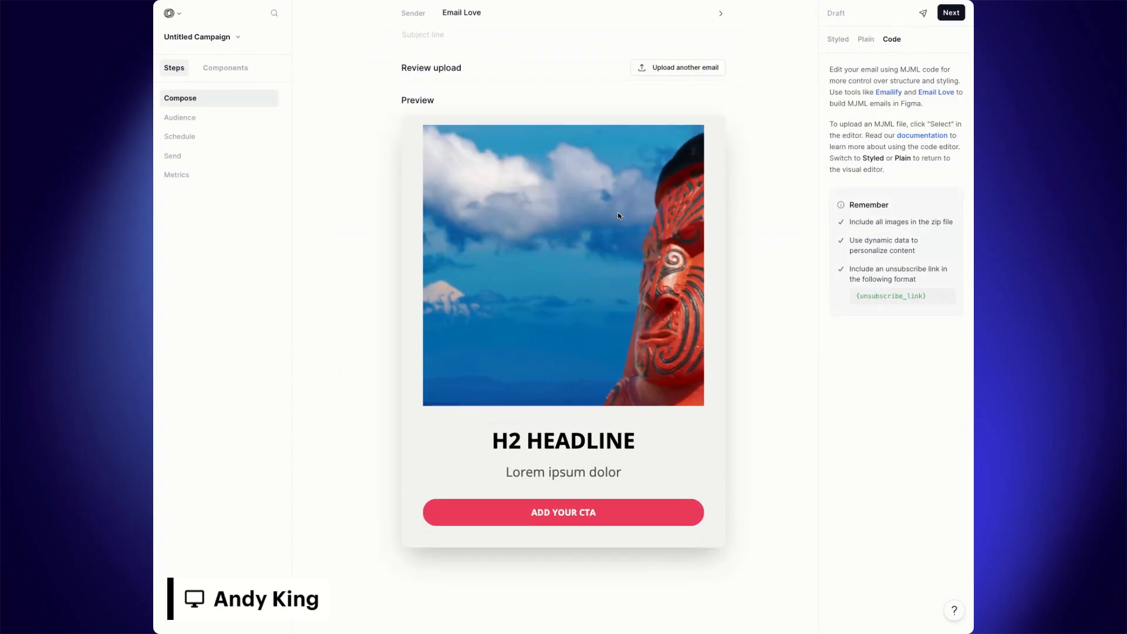
scroll(617, 212, "down", 3)
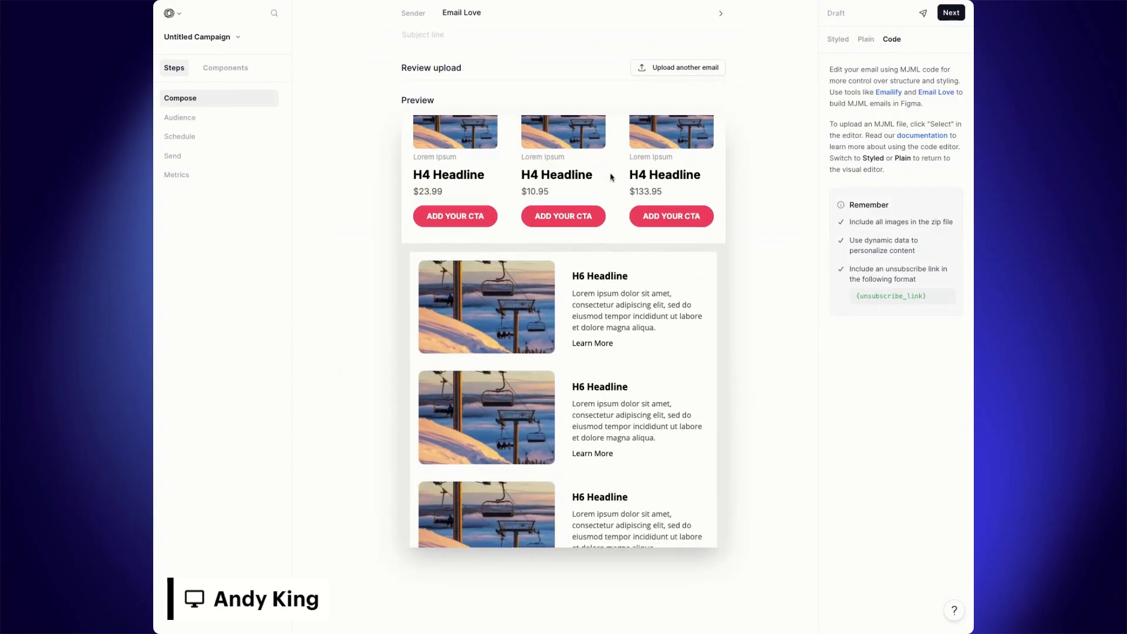
scroll(658, 254, "down", 3)
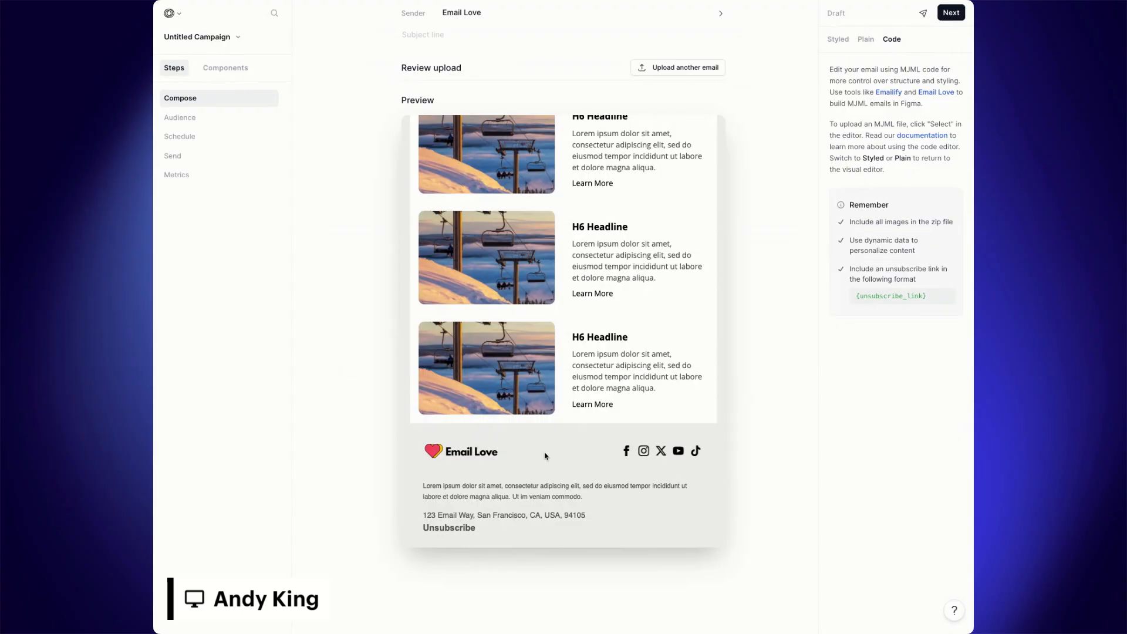
scroll(648, 329, "up", 15)
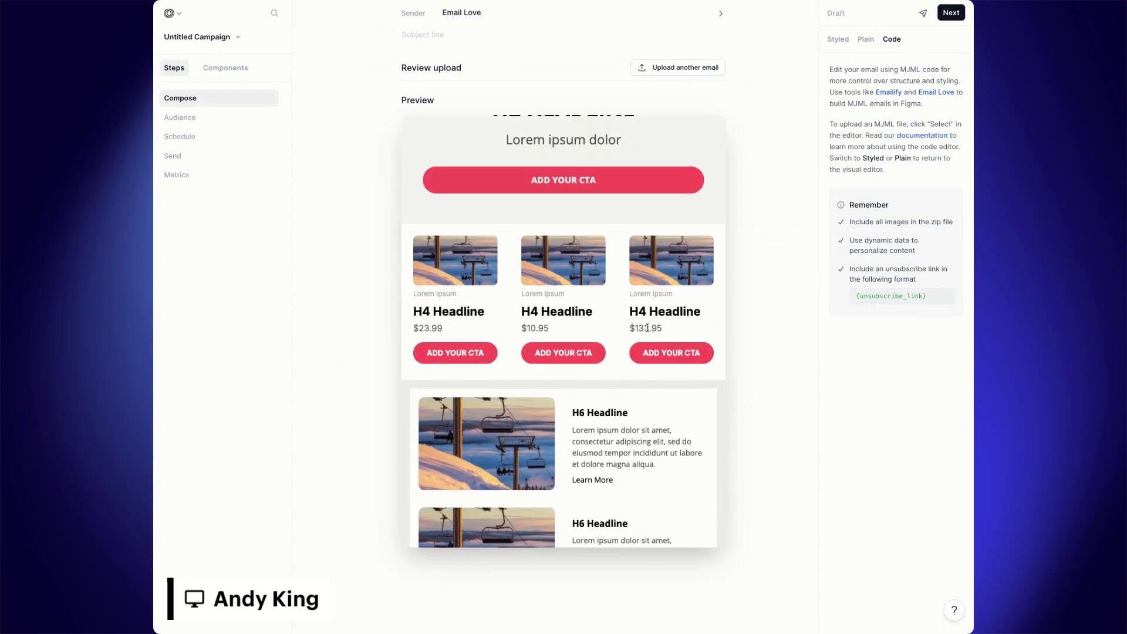
scroll(647, 331, "up", 2)
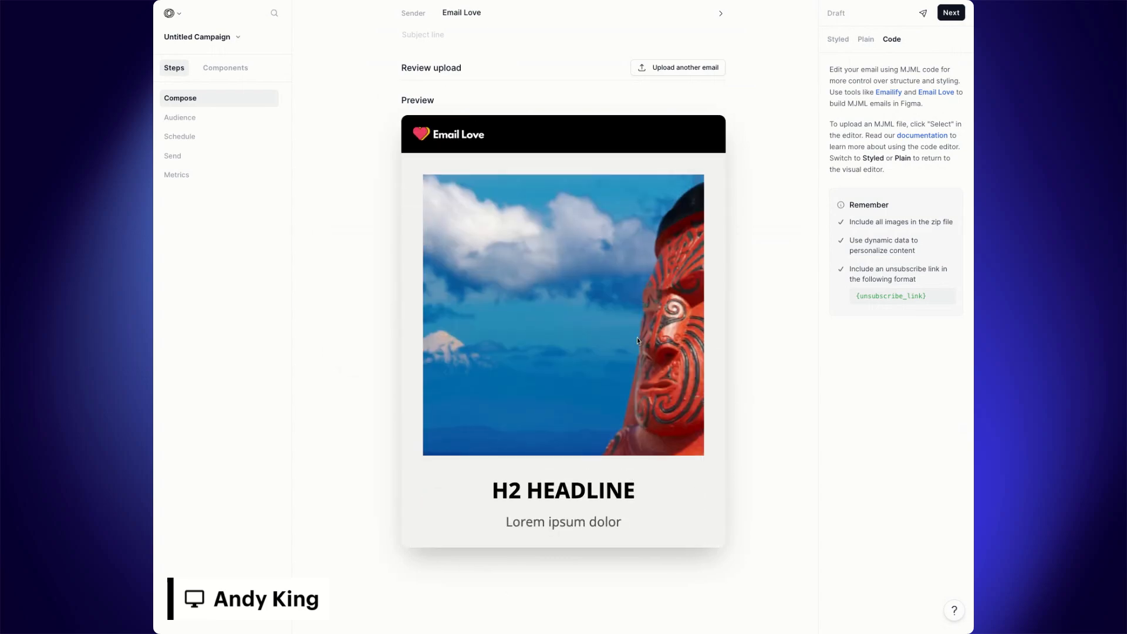
Step: Advance past the Audience step, set the schedule to send Later, and continue to the Send step
left_click(951, 13)
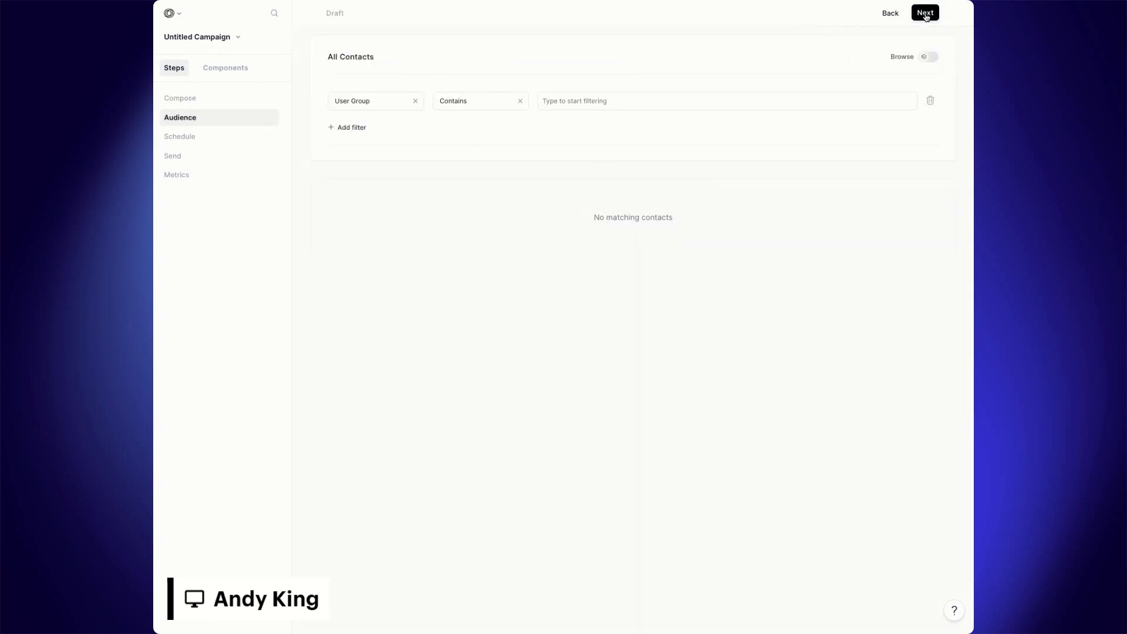
left_click(925, 14)
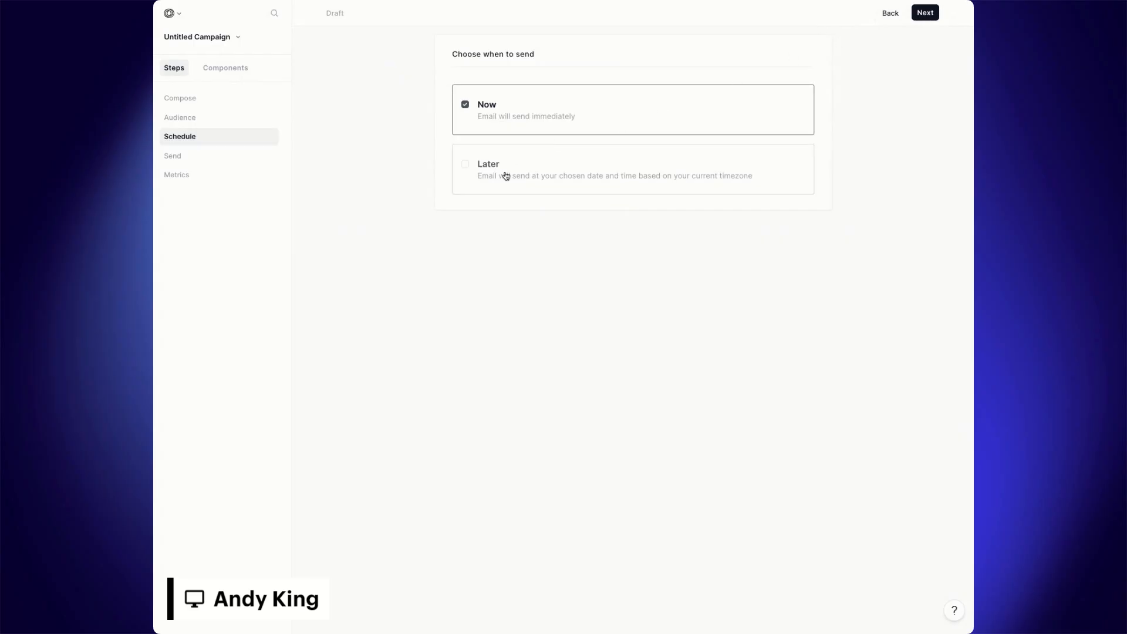
left_click(503, 176)
left_click(923, 17)
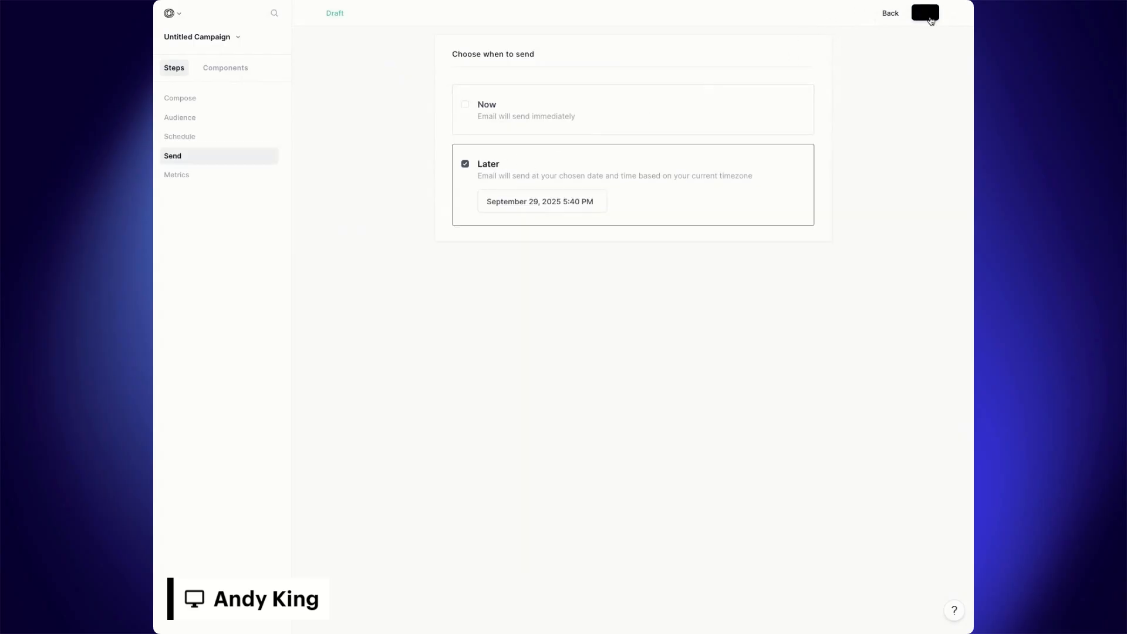
Step: Review the campaign's sending details, email preview and schedule summary
scroll(772, 143, "down", 5)
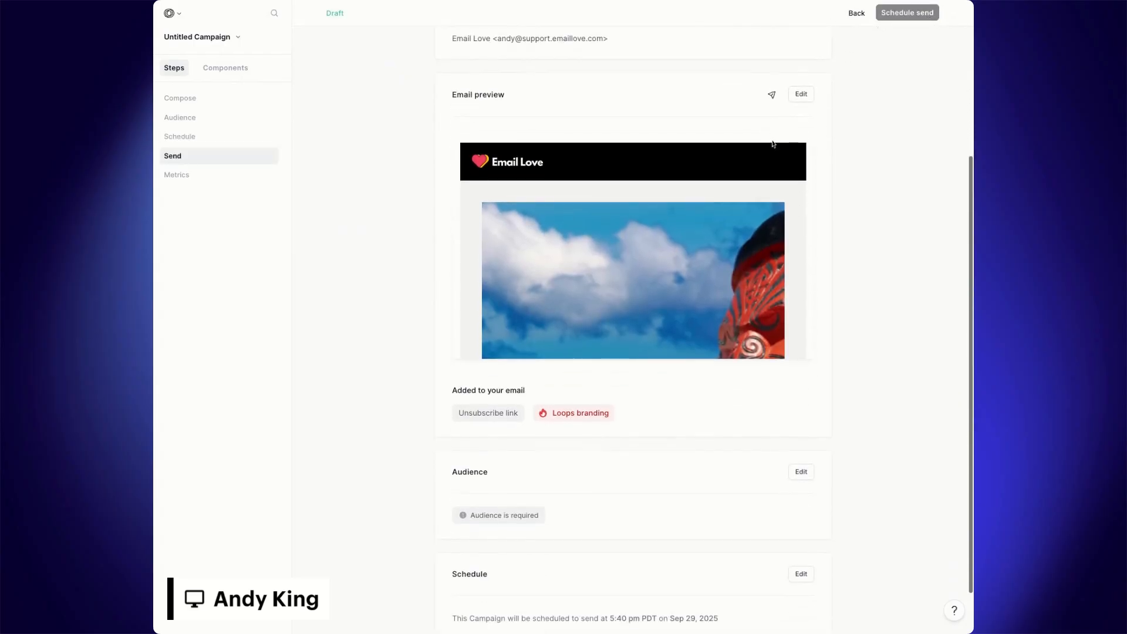
scroll(723, 161, "down", 15)
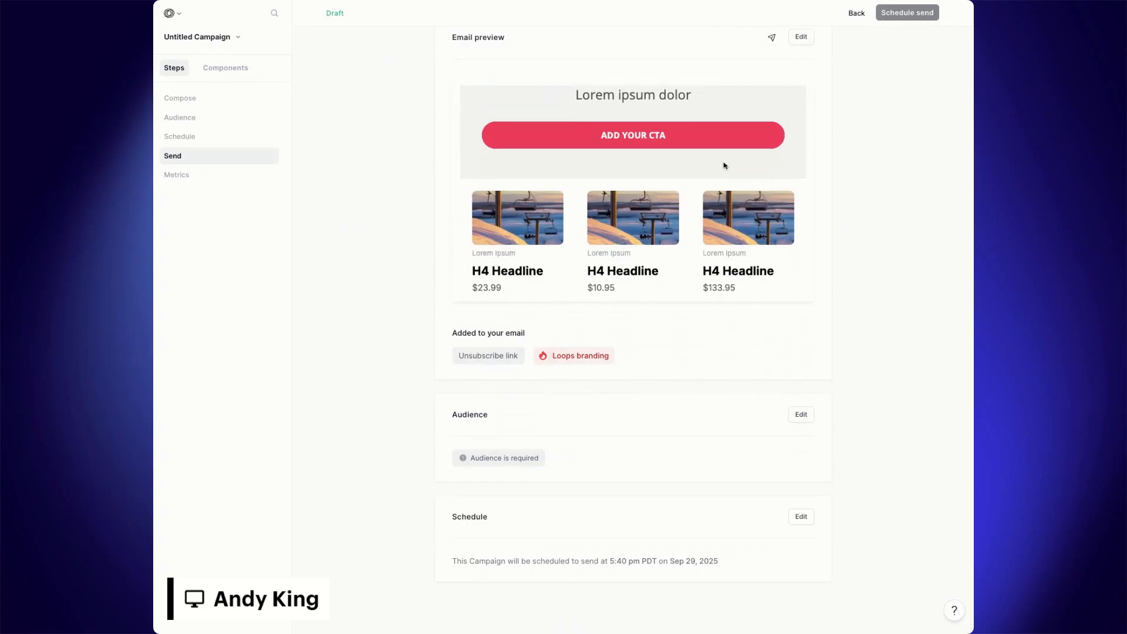
scroll(724, 167, "down", 5)
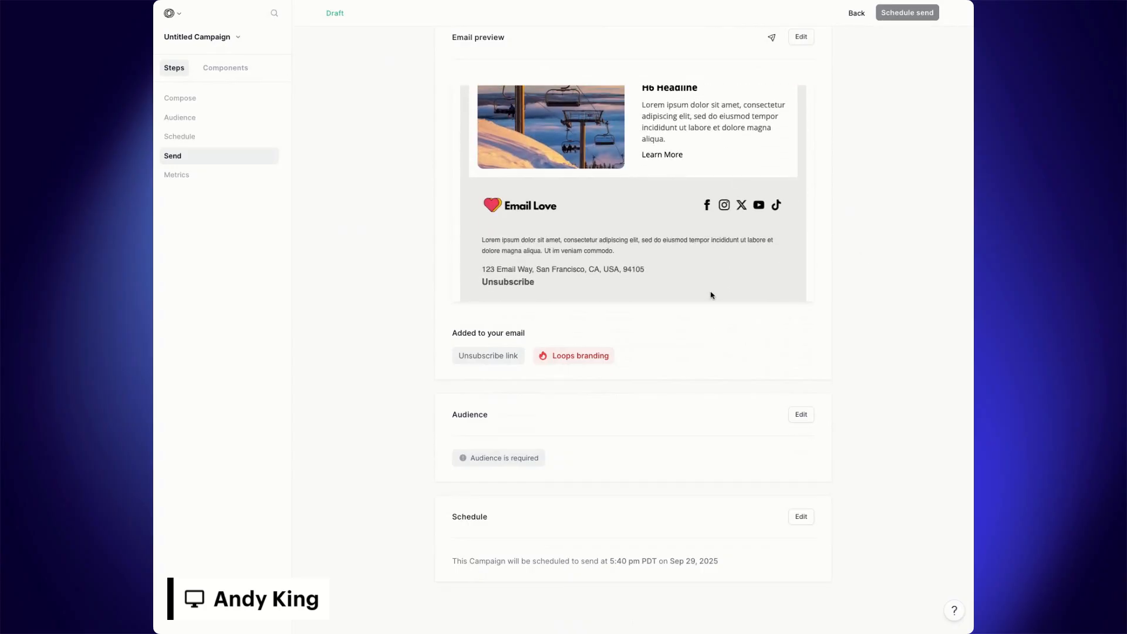
scroll(711, 296, "up", 8)
scroll(843, 302, "up", 5)
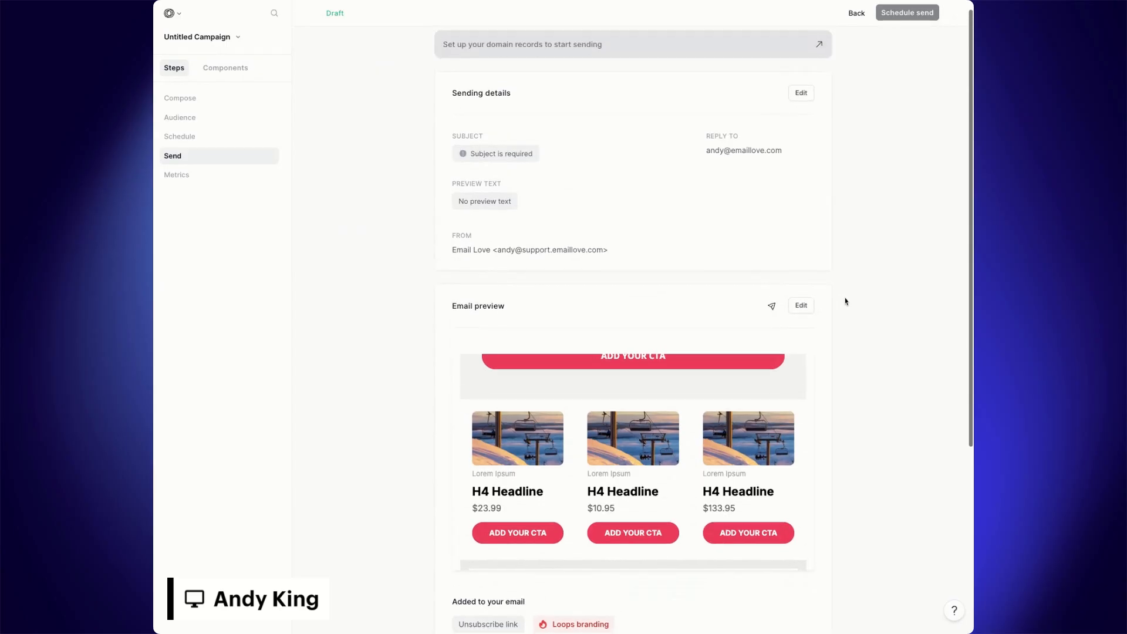
scroll(743, 386, "up", 10)
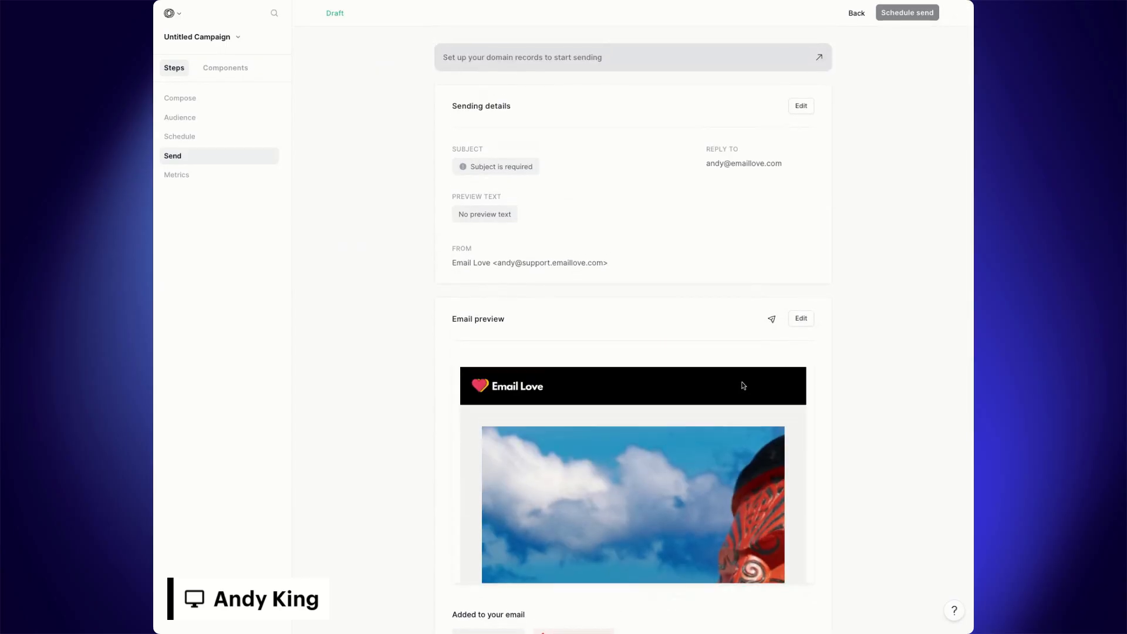